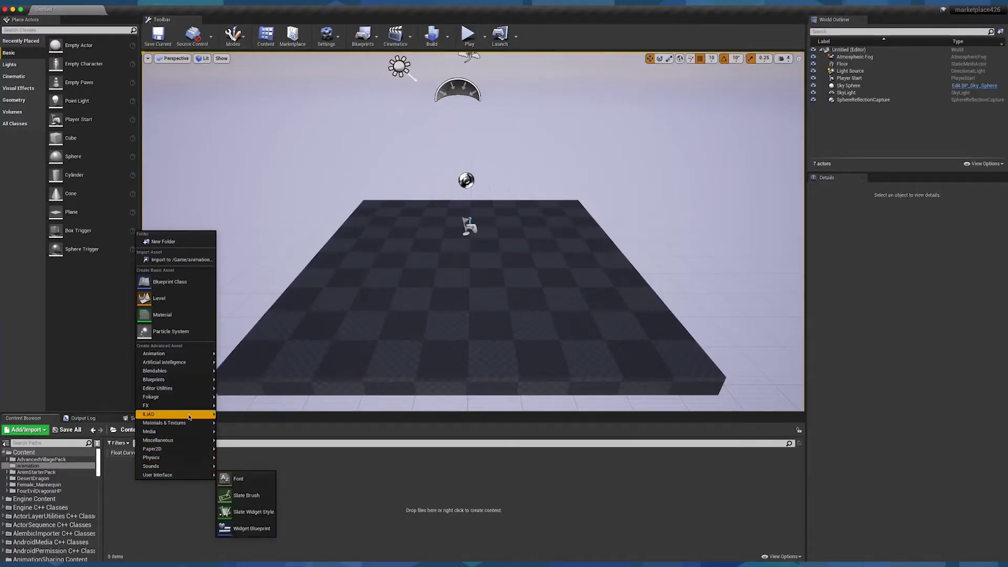
Create an ILIAD flipbook asset named My_Flipbook in the animation folder
{"action": "mouse_move", "coordinate": [189, 416]}
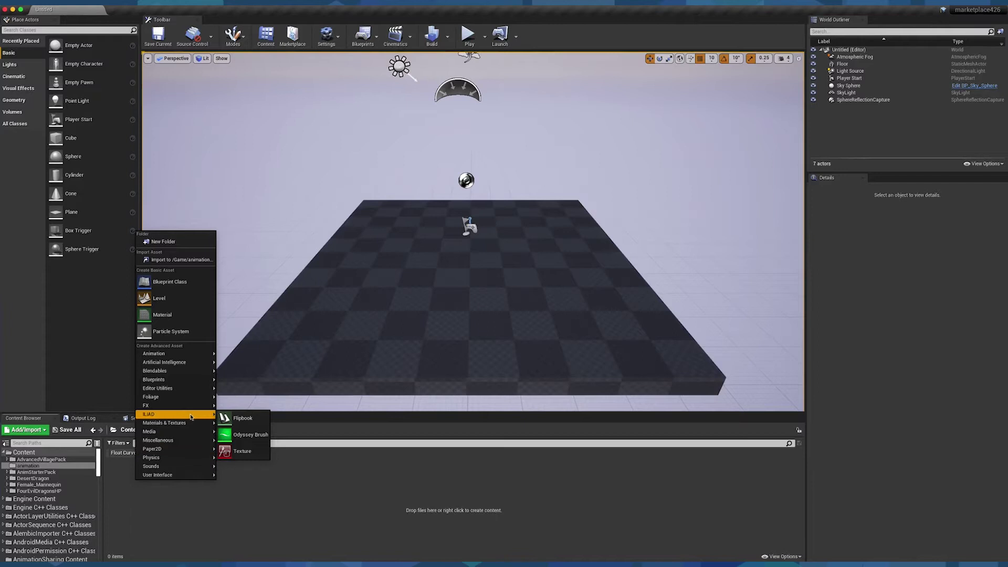
{"action": "left_click", "coordinate": [233, 418]}
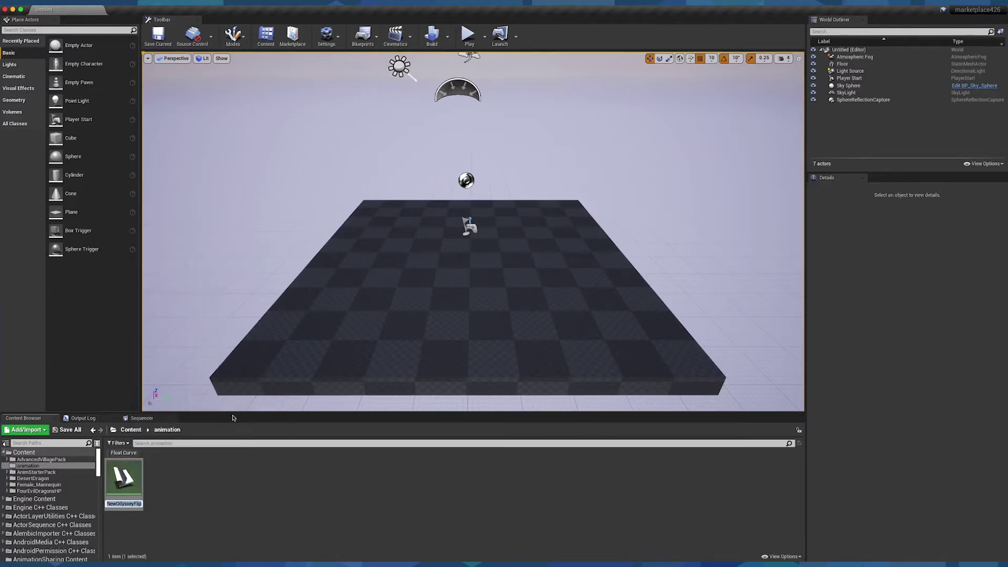
{"action": "type", "text": "My_Flipbook"}
{"action": "key", "text": "Return"}
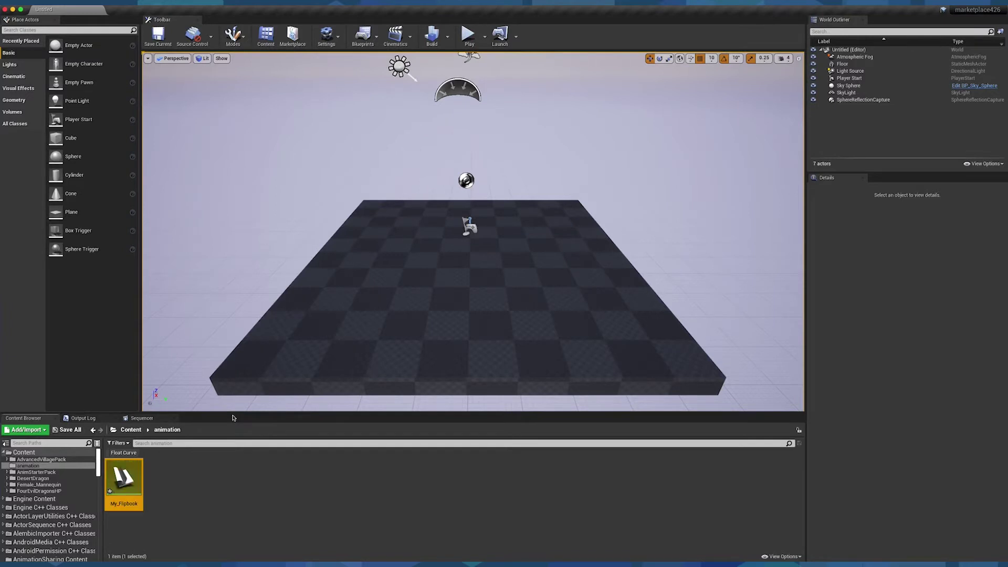
Open My_Flipbook in the ILIAD paint editor and maximize the editor window
{"action": "double_click", "coordinate": [120, 477]}
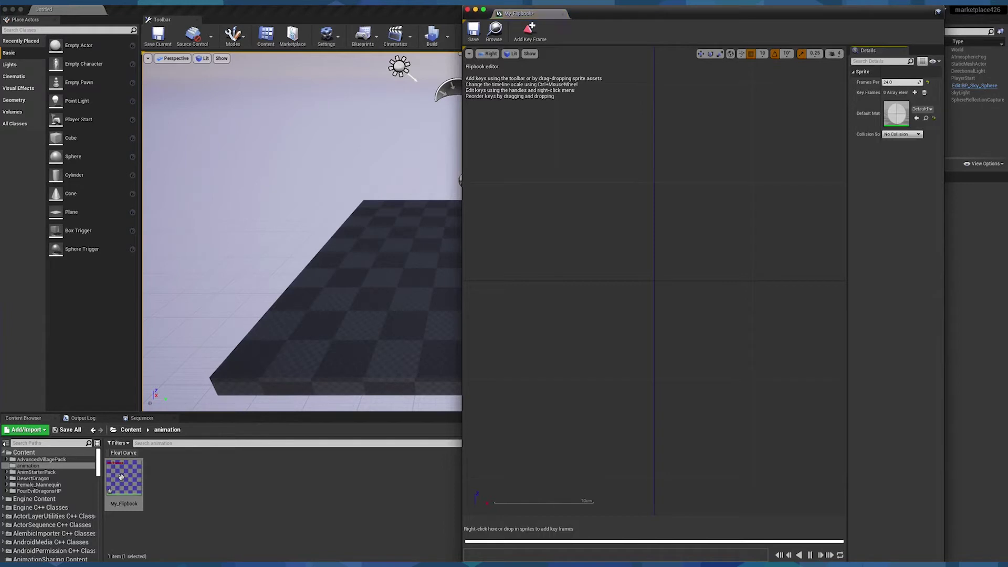
{"action": "left_click", "coordinate": [121, 477]}
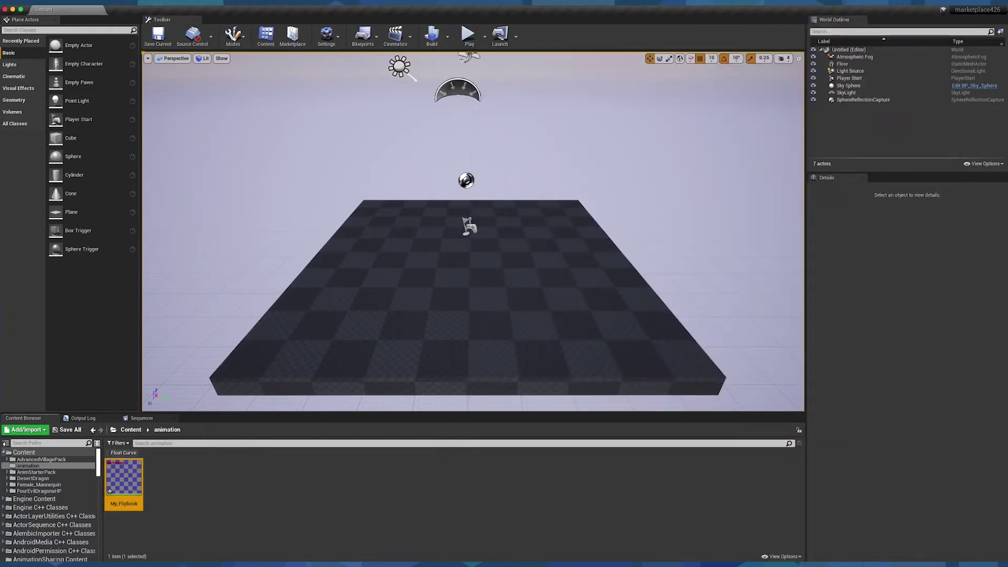
{"action": "right_click", "coordinate": [122, 480]}
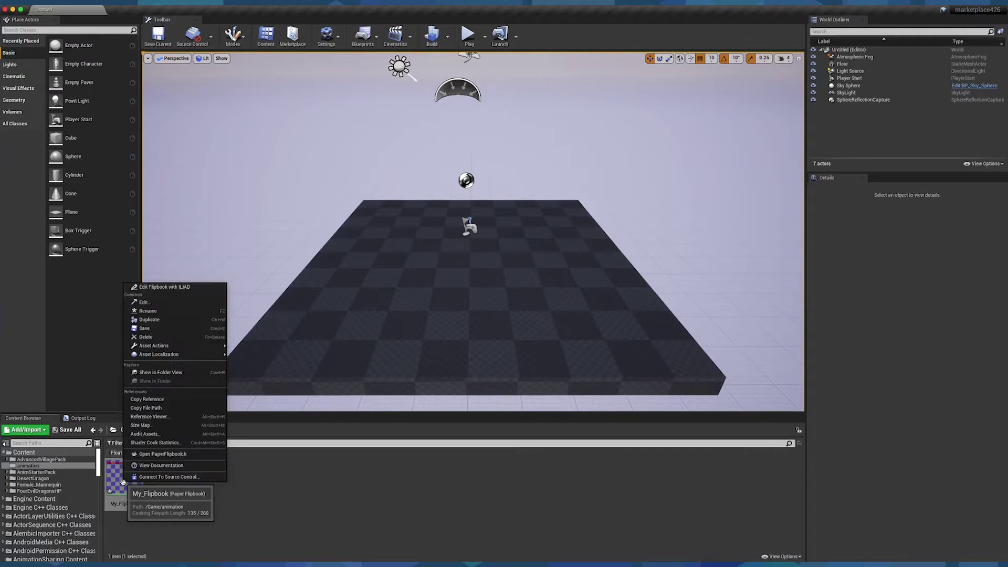
{"action": "left_click", "coordinate": [178, 288]}
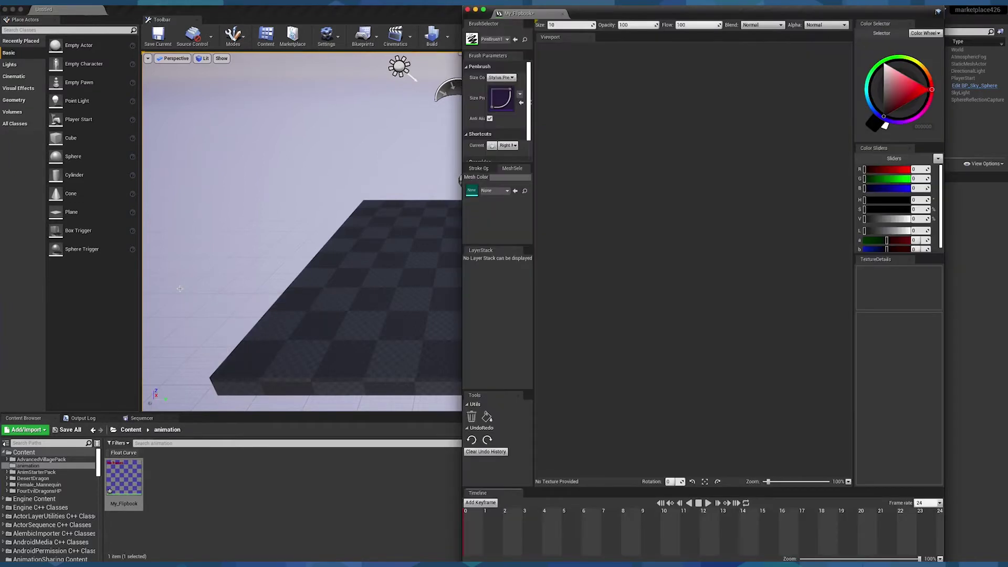
{"action": "double_click", "coordinate": [587, 14]}
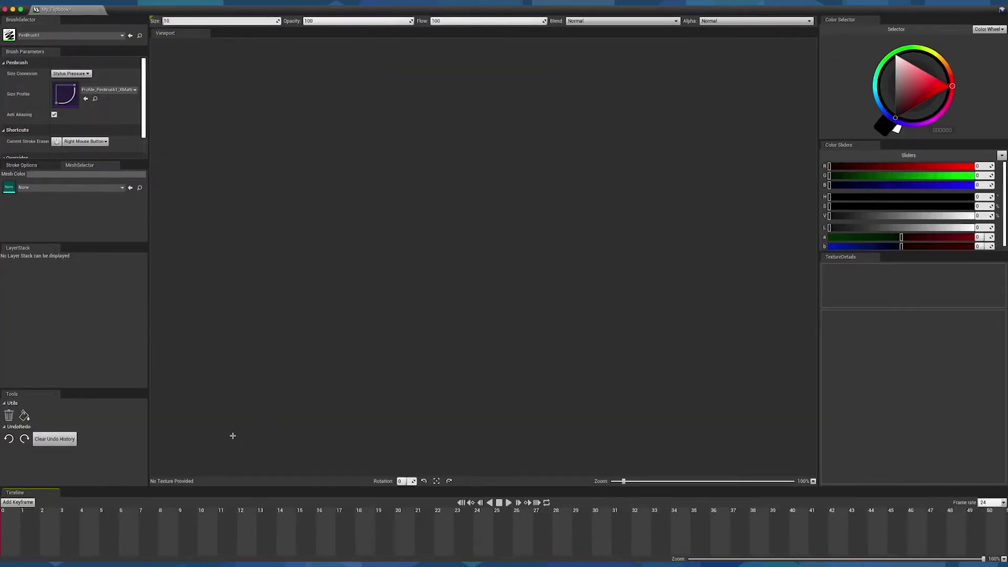
Enlarge the brush parameters and mesh selector areas so all Penbrush settings fit
{"action": "left_click", "coordinate": [119, 36]}
{"action": "mouse_move", "coordinate": [134, 168]}
{"action": "left_mouse_down"}
{"action": "mouse_move", "coordinate": [134, 131]}
{"action": "mouse_move", "coordinate": [134, 171]}
{"action": "left_mouse_up"}
{"action": "left_click", "coordinate": [119, 36]}
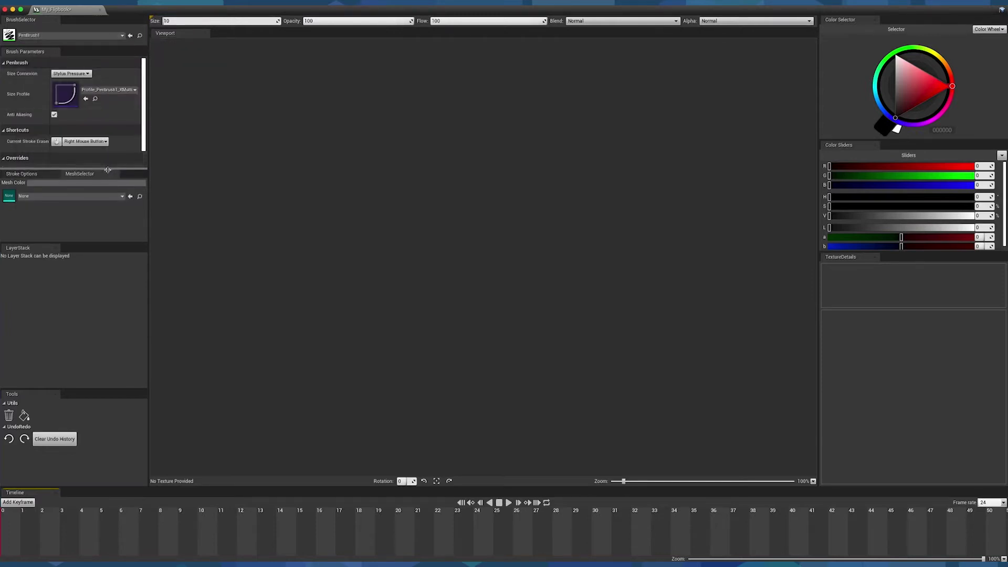
{"action": "left_click_drag", "start_coordinate": [97, 243], "coordinate": [98, 296]}
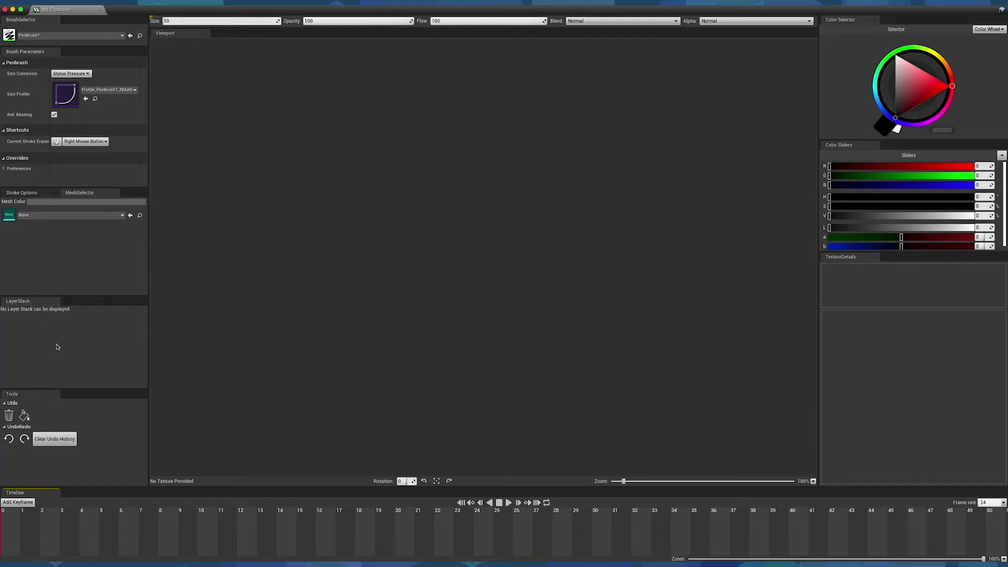
Add the first keyframe with a new 1920 x 1080 texture and a white background
{"action": "left_click", "coordinate": [23, 506]}
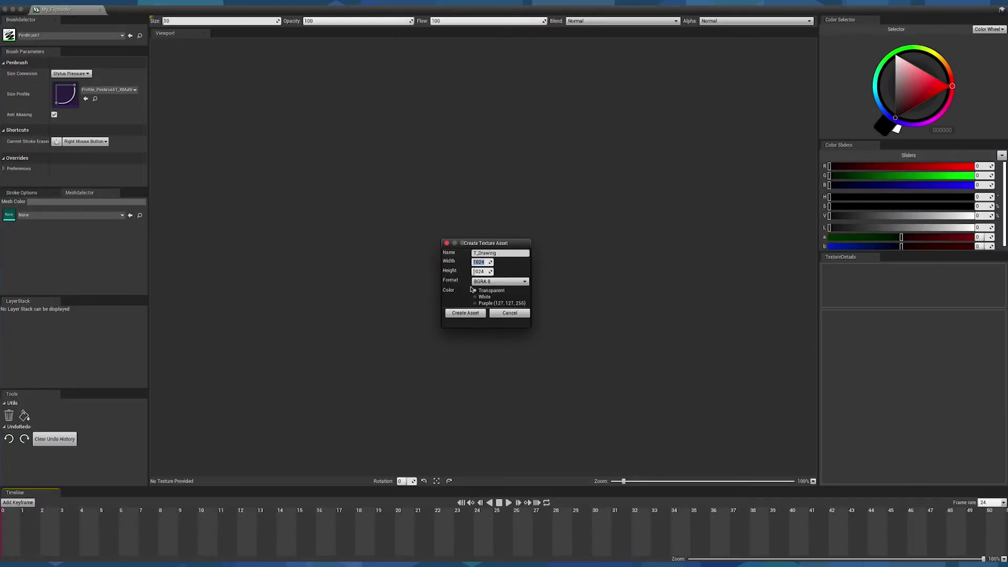
{"action": "type", "text": "1920"}
{"action": "key", "text": "Tab"}
{"action": "type", "text": "1"}
{"action": "left_click", "coordinate": [476, 297]}
{"action": "left_click", "coordinate": [464, 314]}
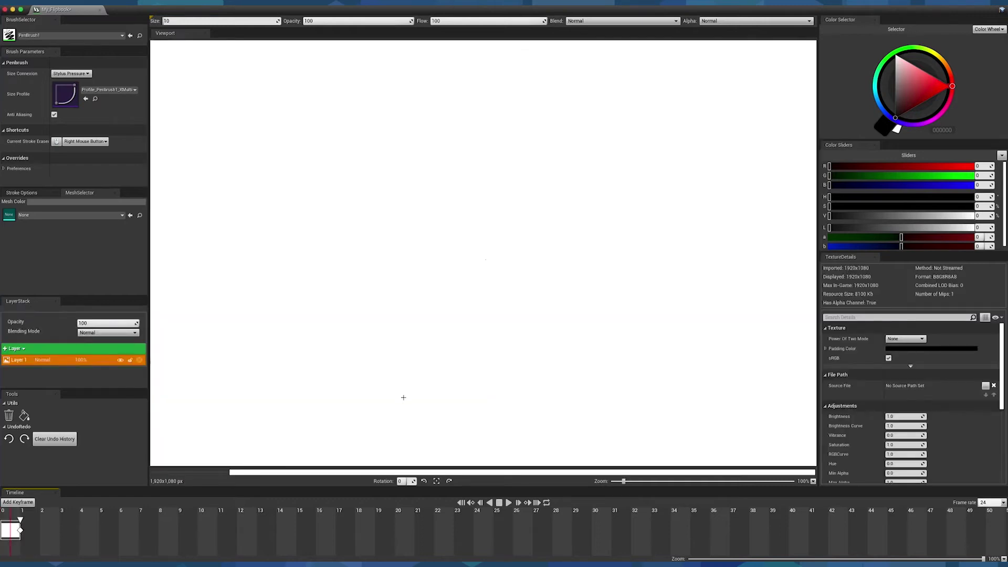
Add an image layer above the white background and draw a round ball outline at the canvas's upper middle
{"action": "left_click", "coordinate": [813, 482]}
{"action": "left_click", "coordinate": [828, 534]}
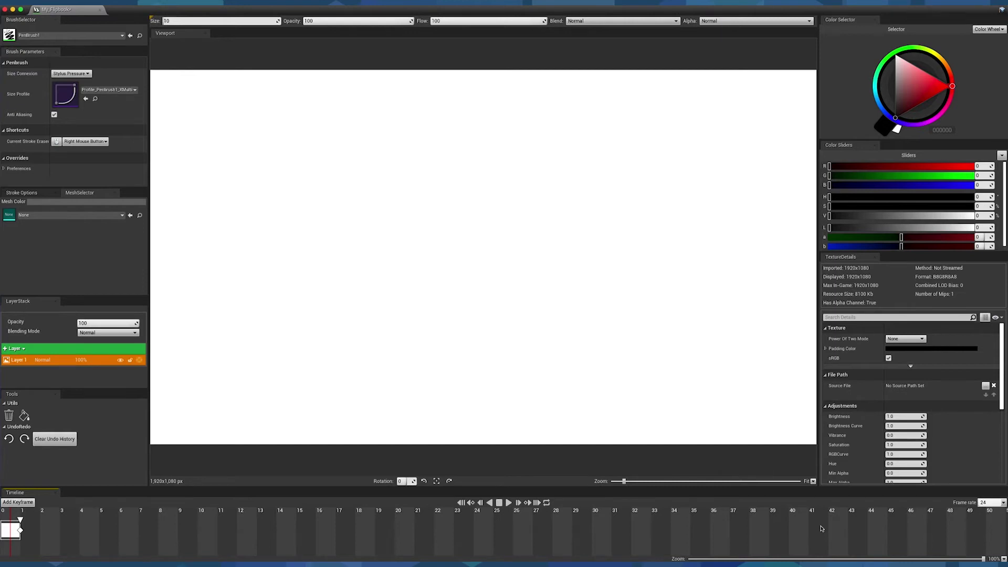
{"action": "left_click", "coordinate": [22, 348]}
{"action": "left_click", "coordinate": [48, 370]}
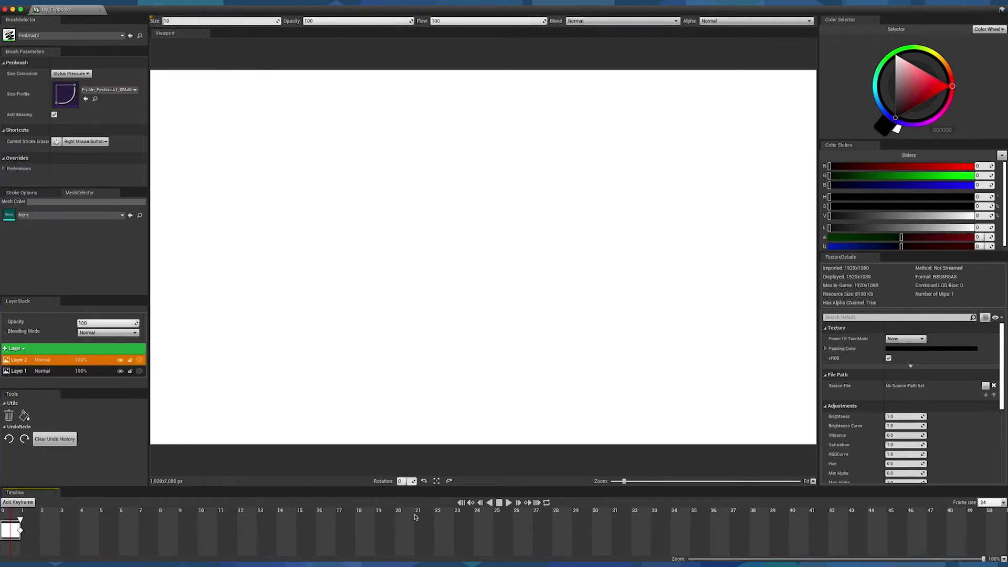
{"action": "mouse_move", "coordinate": [435, 82]}
{"action": "left_mouse_down"}
{"action": "mouse_move", "coordinate": [487, 107]}
{"action": "mouse_move", "coordinate": [423, 83]}
{"action": "left_mouse_up"}
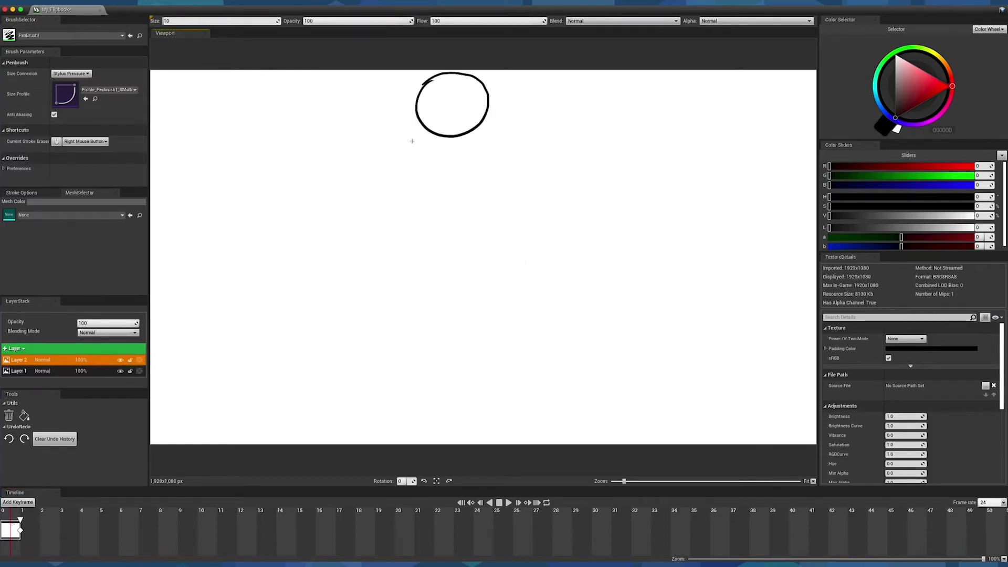
Extend the first keyframe to two frames and duplicate it
{"action": "left_click_drag", "start_coordinate": [20, 532], "coordinate": [41, 532]}
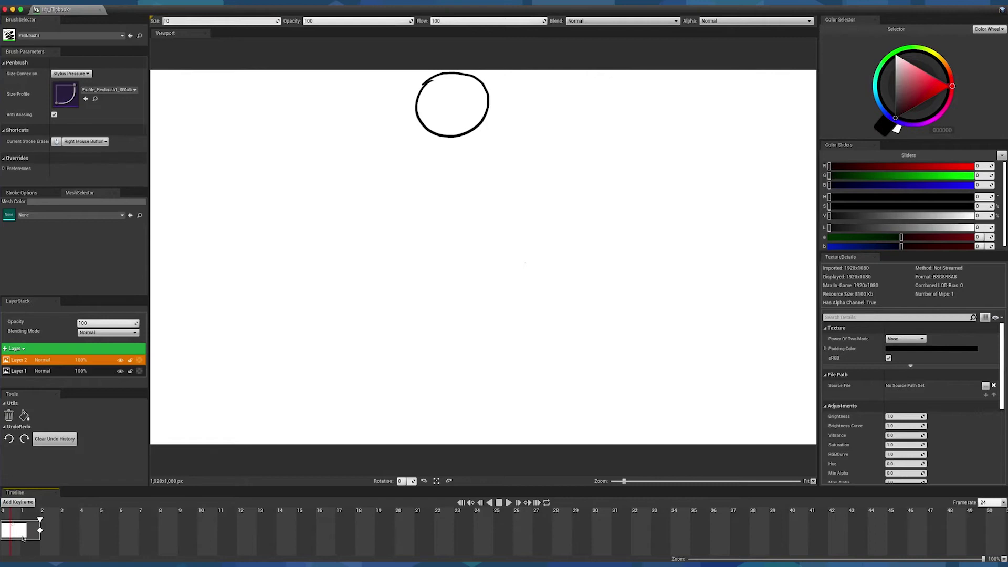
{"action": "right_click", "coordinate": [22, 536]}
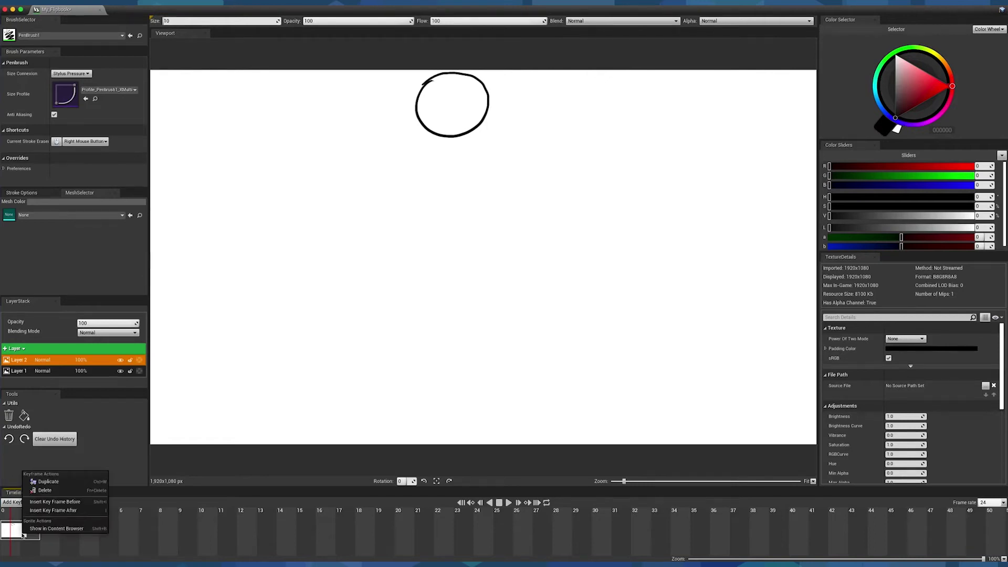
{"action": "left_click", "coordinate": [56, 484]}
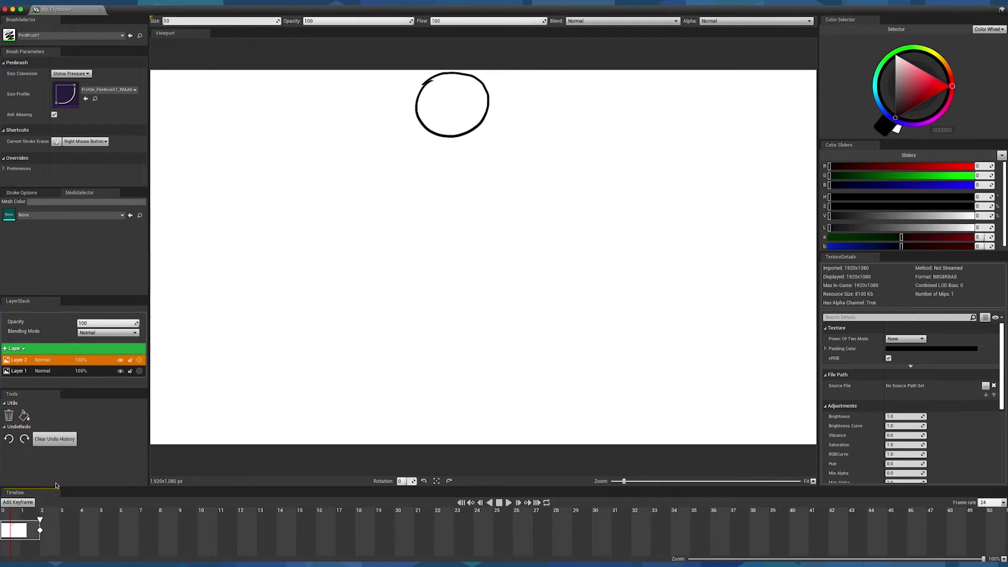
Clear the ball layer on the duplicated keyframe and draw the falling ball slightly lower than in the first drawing
{"action": "left_click", "coordinate": [48, 514]}
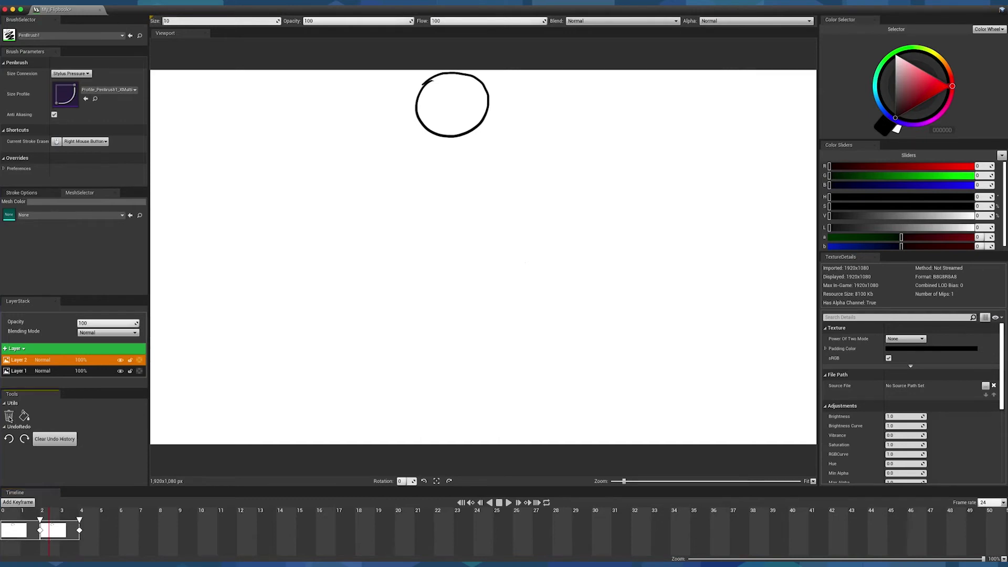
{"action": "left_click", "coordinate": [9, 416]}
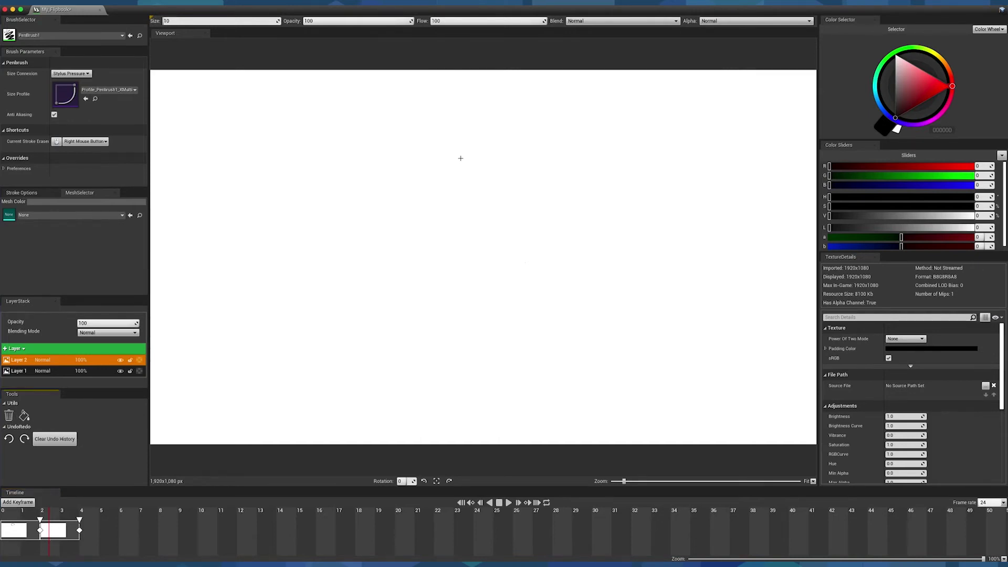
{"action": "key", "text": "Left"}
{"action": "key", "text": "Right"}
{"action": "key", "text": "ctrl+y"}
{"action": "key", "text": "ctrl+z"}
{"action": "mouse_move", "coordinate": [421, 127]}
{"action": "left_mouse_down"}
{"action": "mouse_move", "coordinate": [416, 177]}
{"action": "mouse_move", "coordinate": [472, 197]}
{"action": "mouse_move", "coordinate": [474, 121]}
{"action": "mouse_move", "coordinate": [422, 136]}
{"action": "left_mouse_up"}
{"action": "key", "text": "Left"}
{"action": "key", "text": "Right"}
{"action": "key", "text": "Left"}
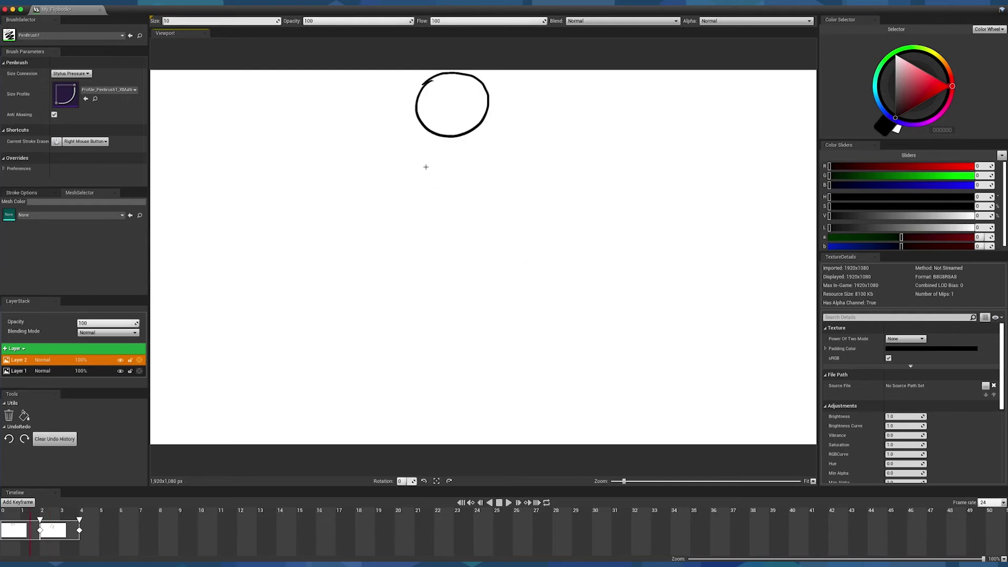
Insert a keyframe after the second one and draw the ball as a tall stretched oval around mid-canvas
{"action": "right_click", "coordinate": [69, 535]}
{"action": "left_click", "coordinate": [92, 504]}
{"action": "key", "text": "Right"}
{"action": "key", "text": "Right"}
{"action": "left_click_drag", "start_coordinate": [424, 229], "coordinate": [424, 227]}
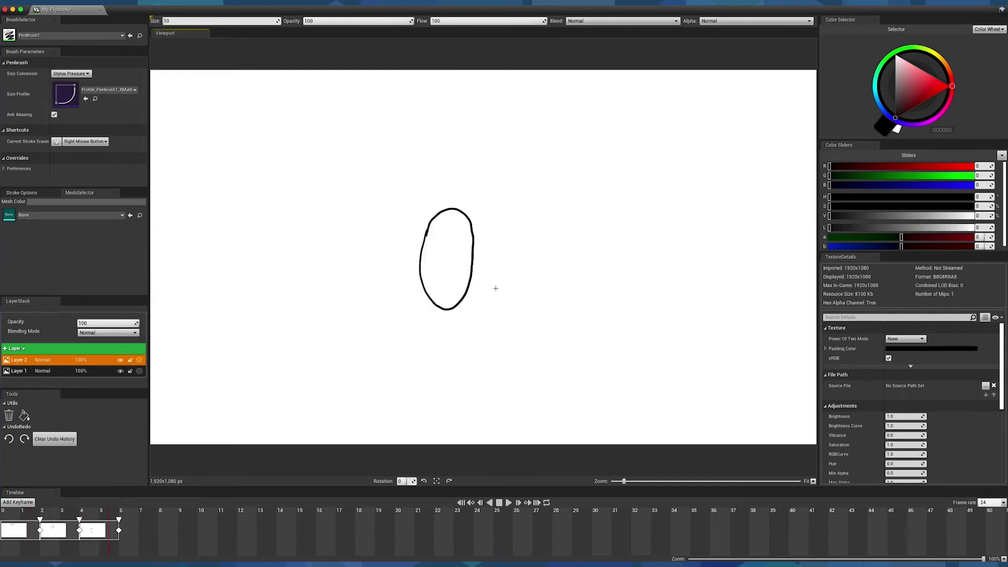
Insert a fourth keyframe and draw a narrower stretched ball lower on the canvas
{"action": "right_click", "coordinate": [108, 536]}
{"action": "left_click", "coordinate": [131, 504]}
{"action": "key", "text": "Right"}
{"action": "key", "text": "Right"}
{"action": "left_click_drag", "start_coordinate": [429, 318], "coordinate": [428, 331]}
Draw the ball at ground level near the canvas's lower edge on the following two keyframes
{"action": "left_click", "coordinate": [193, 510]}
{"action": "left_click_drag", "start_coordinate": [372, 412], "coordinate": [373, 410]}
{"action": "left_click", "coordinate": [228, 511]}
{"action": "mouse_move", "coordinate": [428, 428]}
{"action": "left_mouse_down"}
{"action": "mouse_move", "coordinate": [452, 367]}
{"action": "mouse_move", "coordinate": [429, 427]}
{"action": "mouse_move", "coordinate": [418, 416]}
{"action": "left_mouse_up"}
Draw the rebounding ball around mid-canvas height on the keyframe at frame 14
{"action": "left_click", "coordinate": [266, 511]}
{"action": "left_click", "coordinate": [352, 508]}
{"action": "left_click", "coordinate": [281, 511]}
{"action": "mouse_move", "coordinate": [428, 267]}
{"action": "left_mouse_down"}
{"action": "mouse_move", "coordinate": [465, 261]}
{"action": "mouse_move", "coordinate": [416, 270]}
{"action": "mouse_move", "coordinate": [417, 307]}
{"action": "mouse_move", "coordinate": [441, 307]}
{"action": "left_mouse_up"}
Insert three more keyframes after frame 14 to continue the ball's bounce
{"action": "right_click", "coordinate": [289, 529]}
{"action": "left_click", "coordinate": [319, 503]}
{"action": "left_click", "coordinate": [329, 510]}
{"action": "right_click", "coordinate": [326, 529]}
{"action": "left_click", "coordinate": [357, 503]}
{"action": "key", "text": "Right"}
{"action": "right_click", "coordinate": [366, 529]}
{"action": "left_click", "coordinate": [397, 503]}
{"action": "key", "text": "Right"}
Insert another keyframe and draw a slightly squashed ball resting near the canvas's lower edge
{"action": "key", "text": "Right"}
{"action": "right_click", "coordinate": [445, 530]}
{"action": "left_click", "coordinate": [476, 503]}
{"action": "key", "text": "Right"}
{"action": "key", "text": "Right"}
{"action": "mouse_move", "coordinate": [433, 361]}
{"action": "left_mouse_down"}
{"action": "mouse_move", "coordinate": [420, 421]}
{"action": "mouse_move", "coordinate": [415, 363]}
{"action": "left_mouse_up"}
Add the remaining keyframes up to frame 32 and draw the settling ball as a round outline on the ground
{"action": "right_click", "coordinate": [485, 529]}
{"action": "right_click", "coordinate": [542, 530]}
{"action": "left_click_drag", "start_coordinate": [435, 414], "coordinate": [466, 413]}
{"action": "left_click", "coordinate": [573, 506]}
{"action": "right_click", "coordinate": [576, 524]}
{"action": "left_click", "coordinate": [608, 497]}
{"action": "left_click", "coordinate": [597, 511]}
Play the ball animation forward and in reverse, and stop playback
{"action": "left_click", "coordinate": [508, 503]}
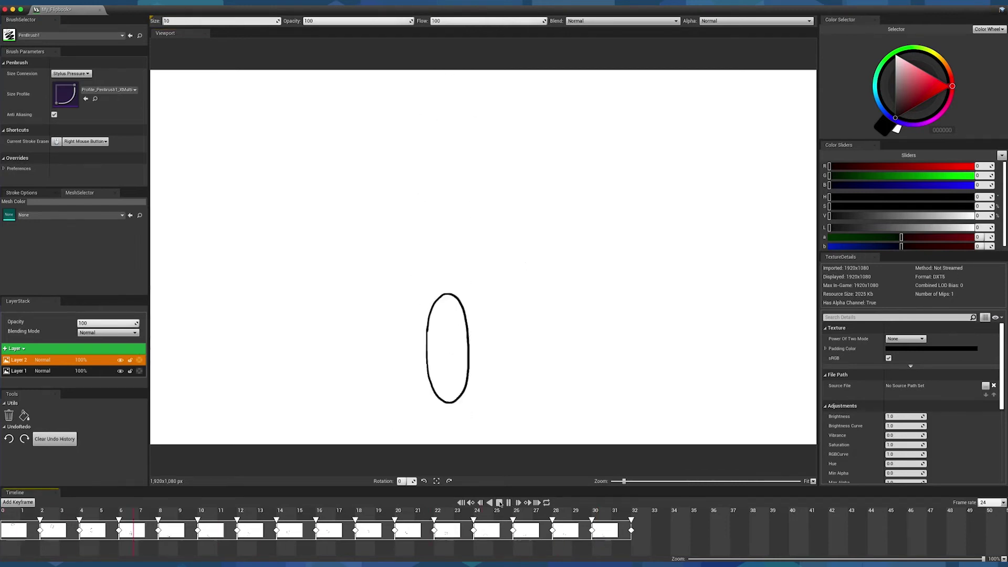
{"action": "left_click", "coordinate": [493, 504]}
{"action": "left_click", "coordinate": [491, 503]}
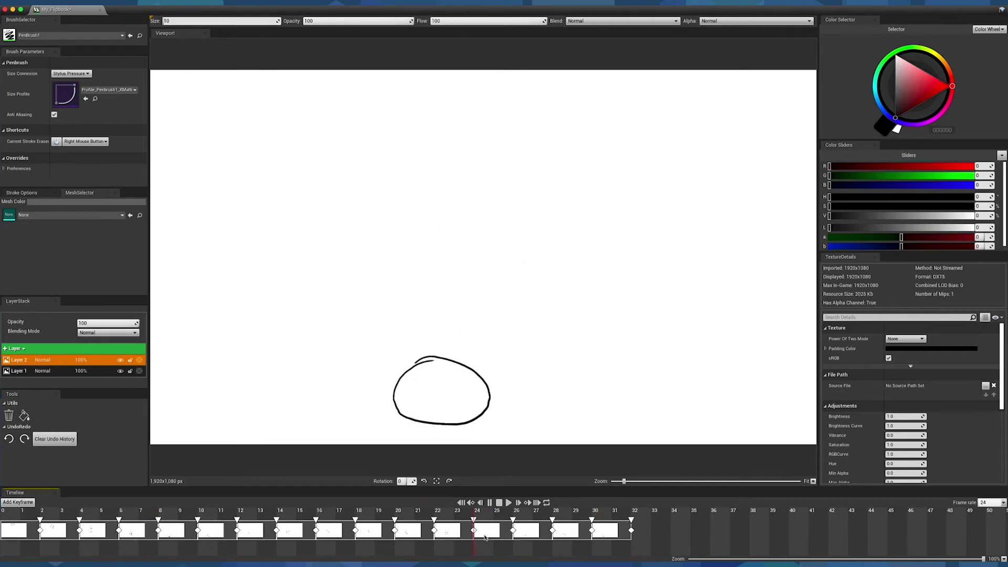
{"action": "left_click", "coordinate": [500, 503]}
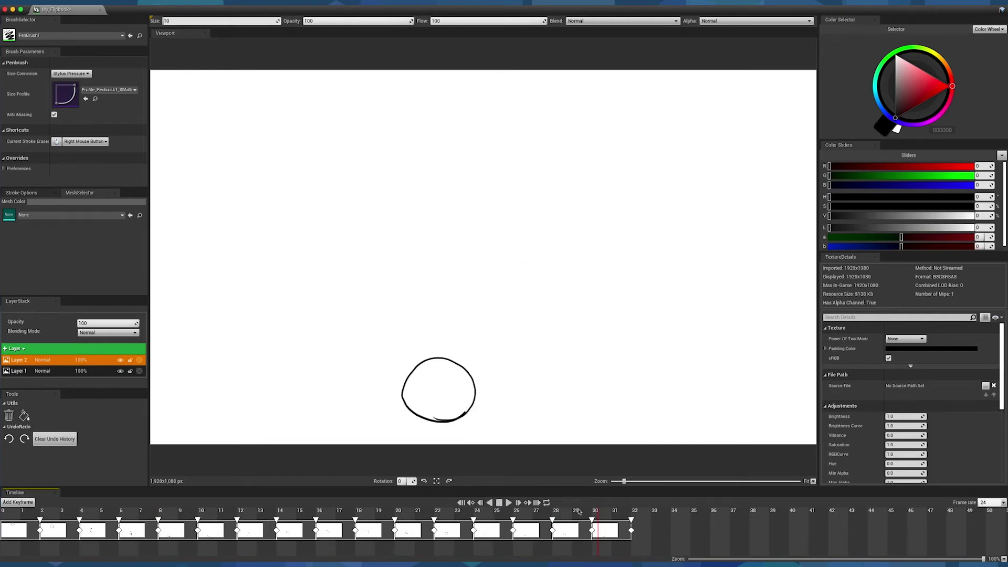
Lengthen five keyframes from frame 12 onward, stretching the one at frame 12 until frame 24
{"action": "left_click_drag", "start_coordinate": [631, 531], "coordinate": [711, 530]}
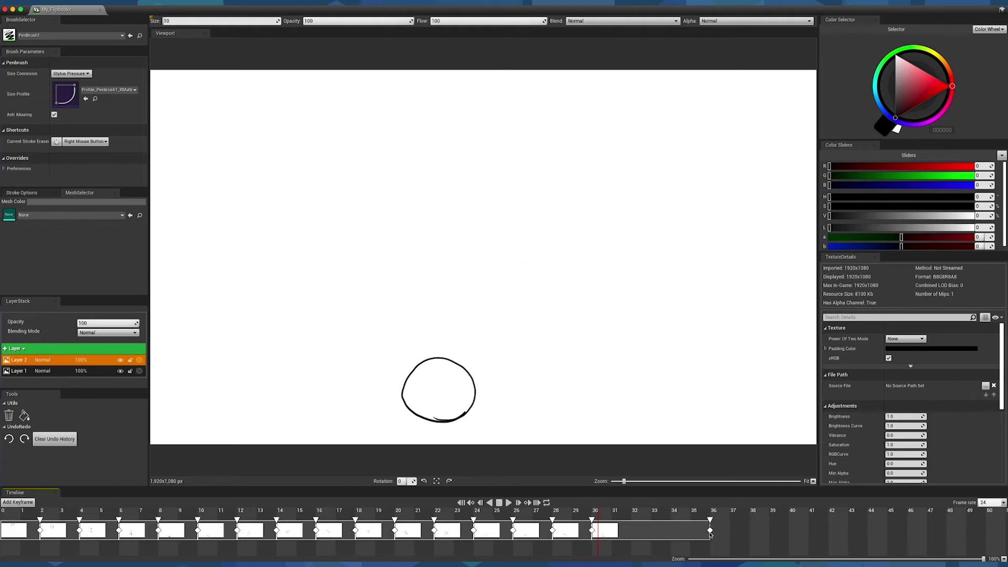
{"action": "mouse_move", "coordinate": [554, 532]}
{"action": "left_mouse_down"}
{"action": "mouse_move", "coordinate": [712, 525]}
{"action": "mouse_move", "coordinate": [633, 528]}
{"action": "left_mouse_up"}
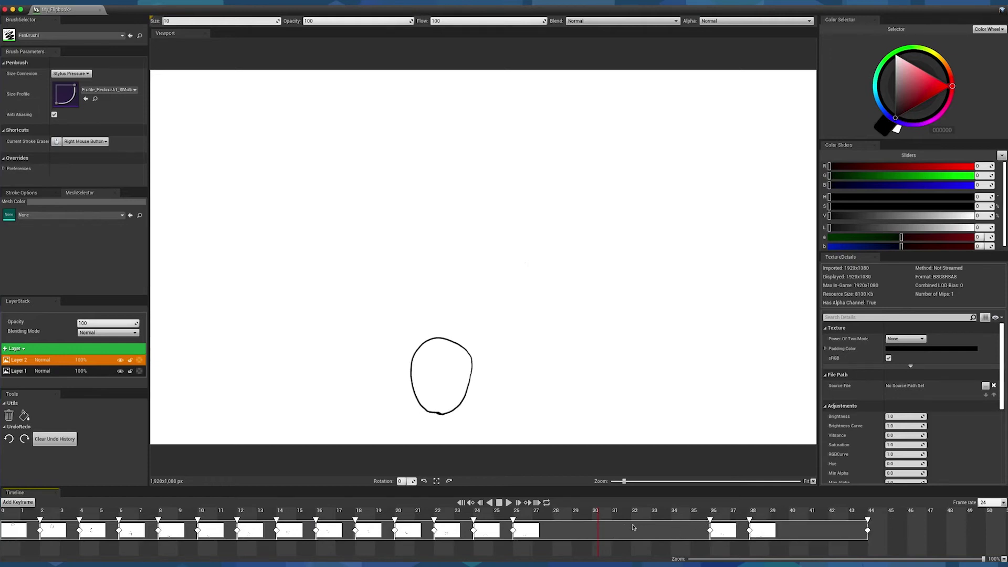
{"action": "left_click_drag", "start_coordinate": [476, 532], "coordinate": [594, 531]}
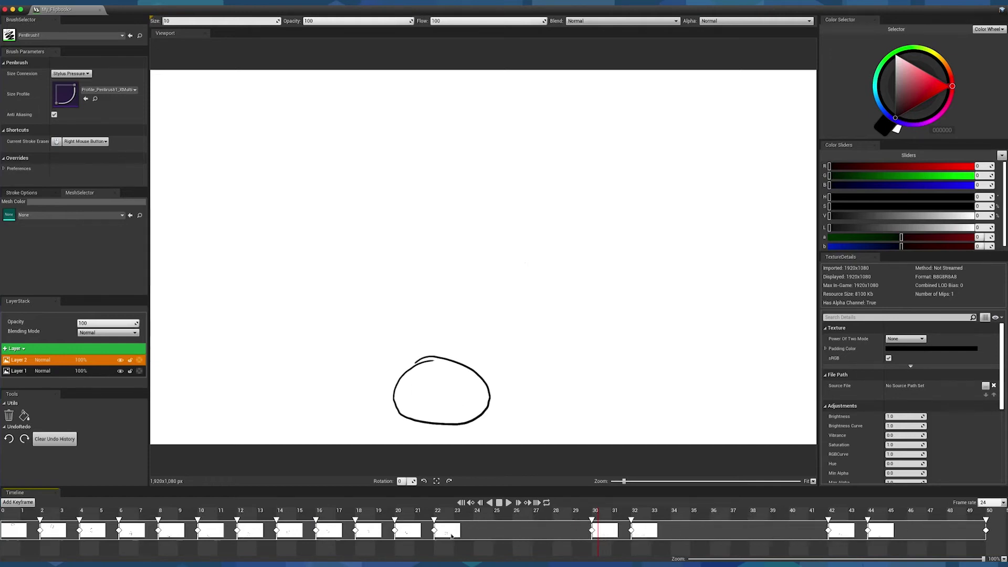
{"action": "left_click_drag", "start_coordinate": [396, 531], "coordinate": [527, 535]}
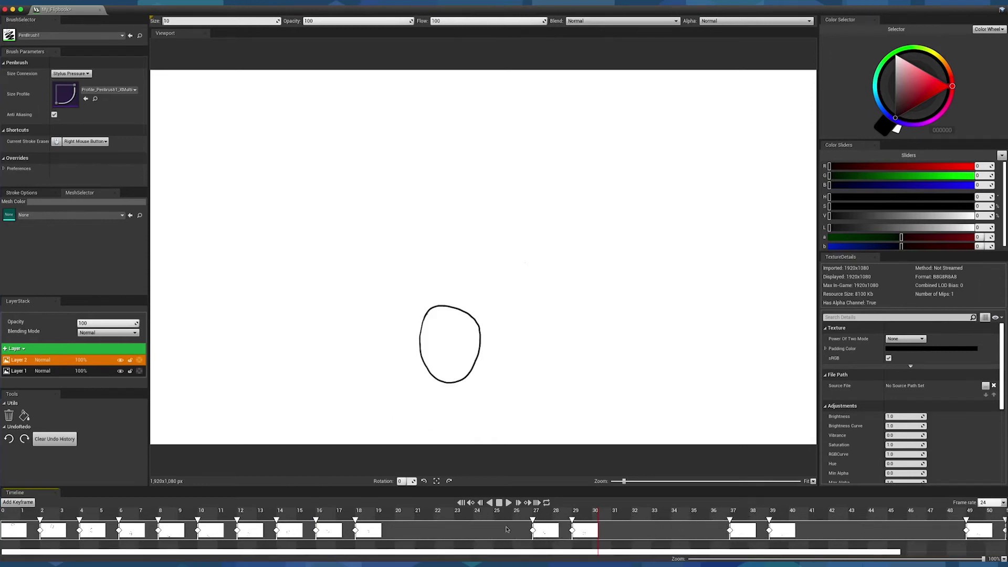
{"action": "left_click_drag", "start_coordinate": [295, 534], "coordinate": [477, 534]}
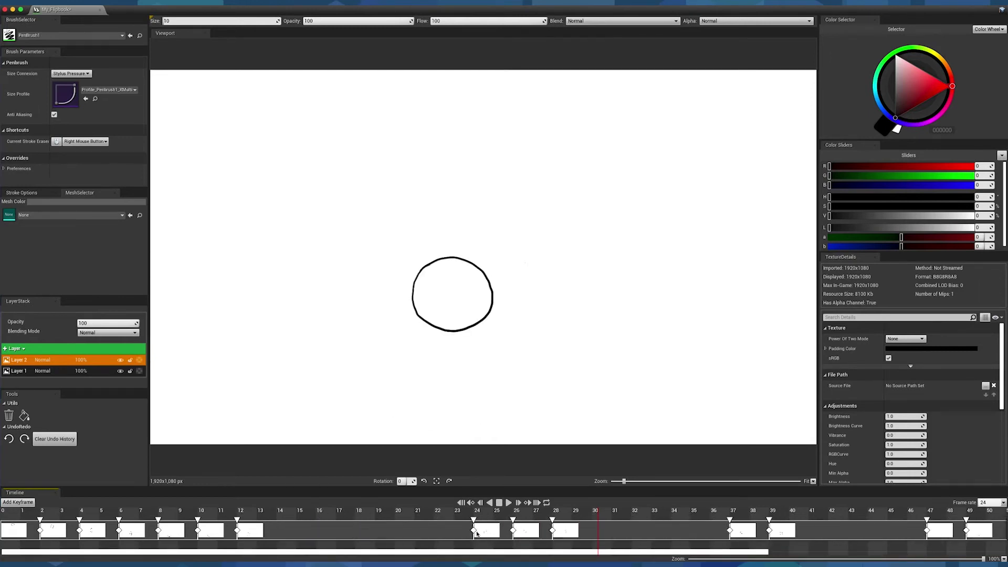
Replay the retimed animation from the first keyframe and stop it
{"action": "left_click", "coordinate": [13, 514]}
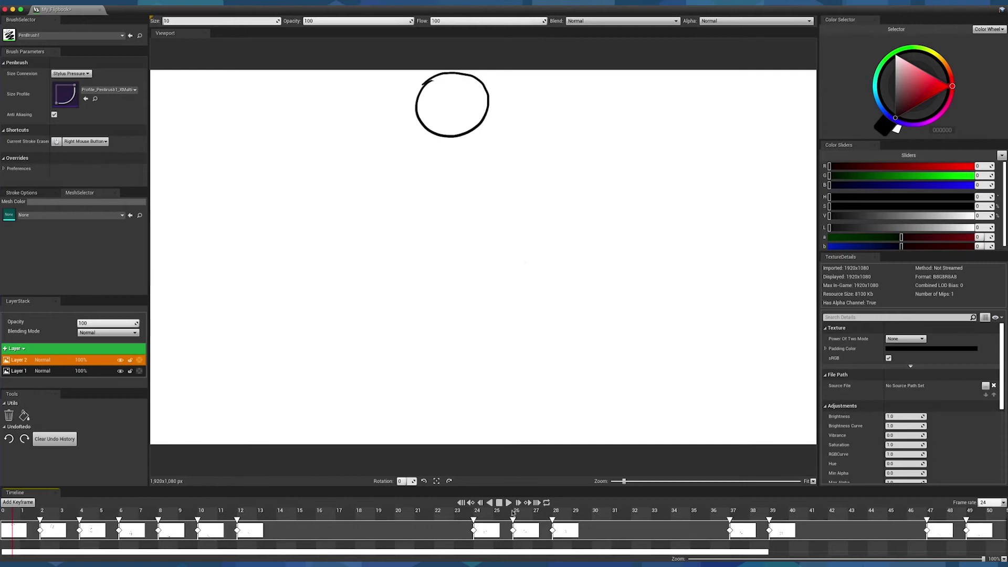
{"action": "left_click", "coordinate": [508, 503]}
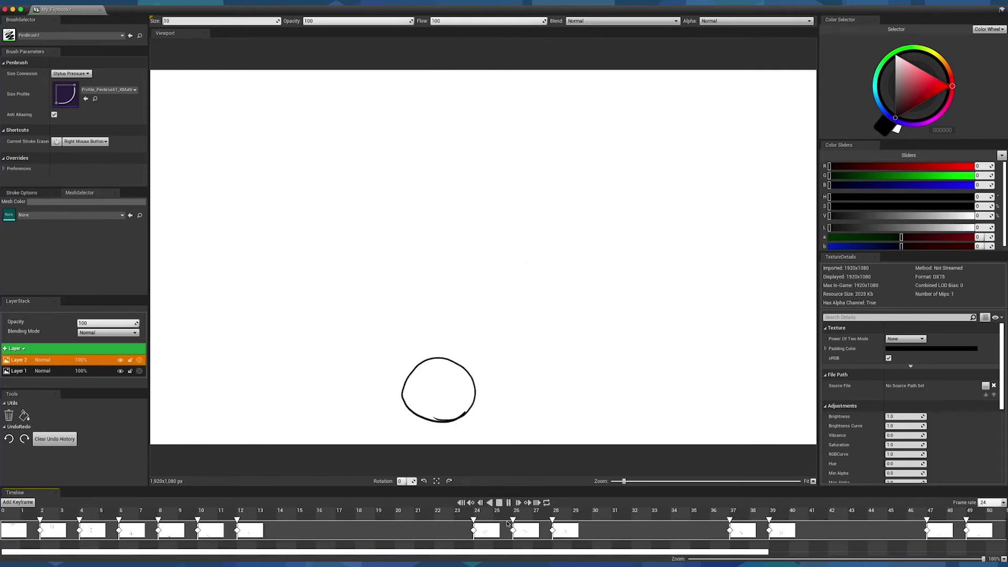
{"action": "left_click", "coordinate": [499, 503]}
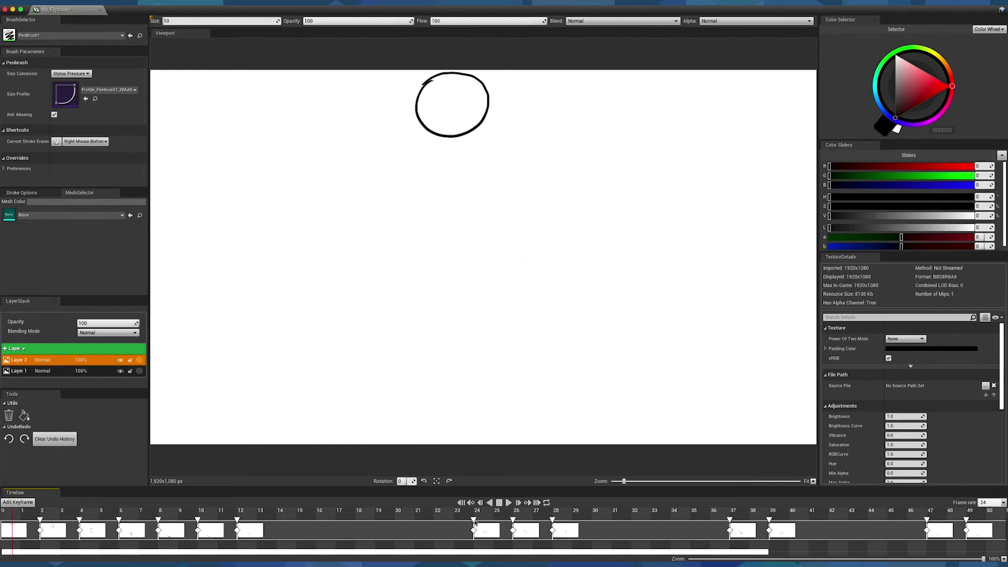
Shorten the keyframe at frame 12 to end at frame 19 and move the two-frame keyframe at frame 26 to frame 12
{"action": "left_click_drag", "start_coordinate": [473, 521], "coordinate": [376, 536]}
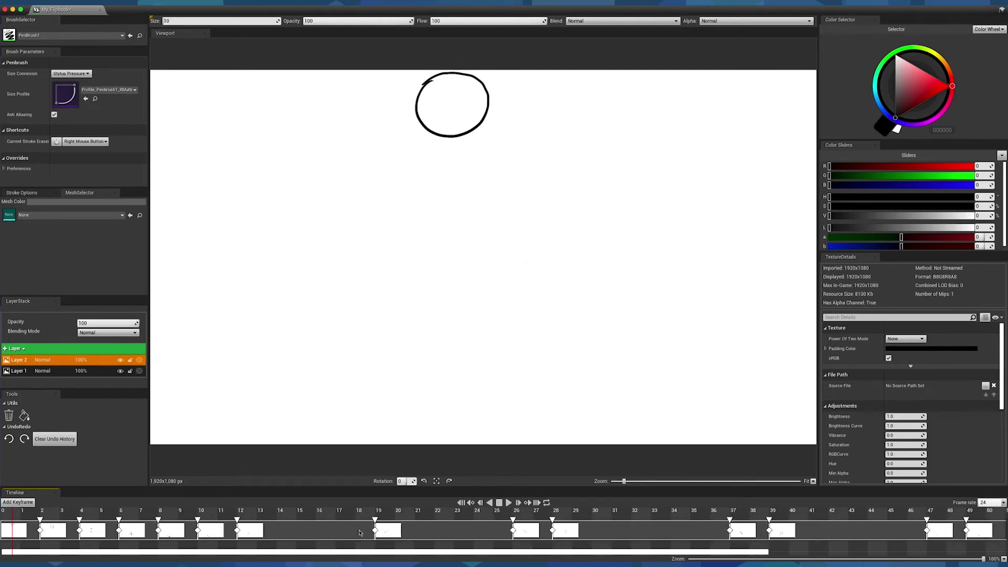
{"action": "left_click_drag", "start_coordinate": [526, 532], "coordinate": [249, 533]}
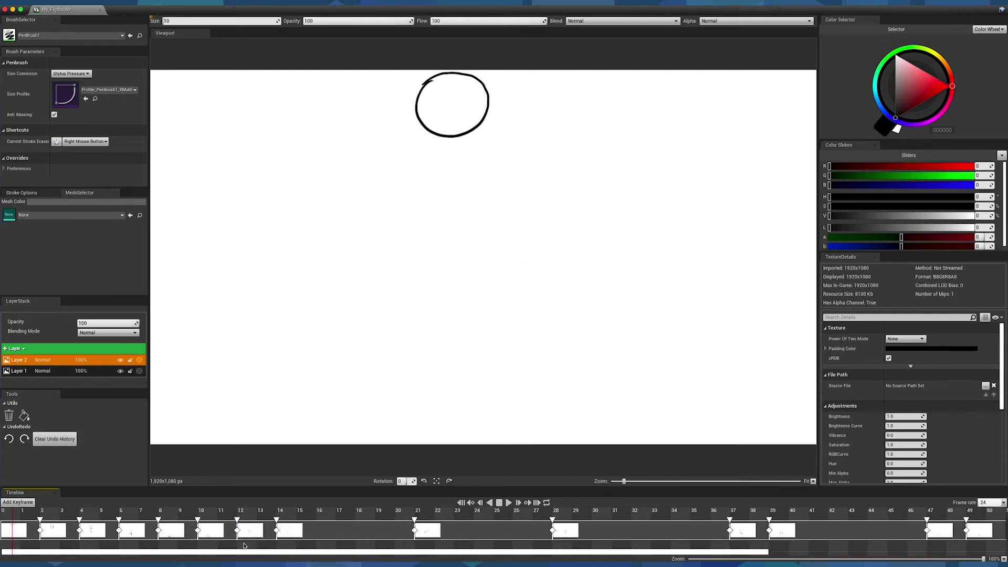
Close the paint editor and examine the flipbook's sprites in the animation folder and My_Flipbook's keyframes in the Flipbook editor
{"action": "left_click", "coordinate": [4, 8]}
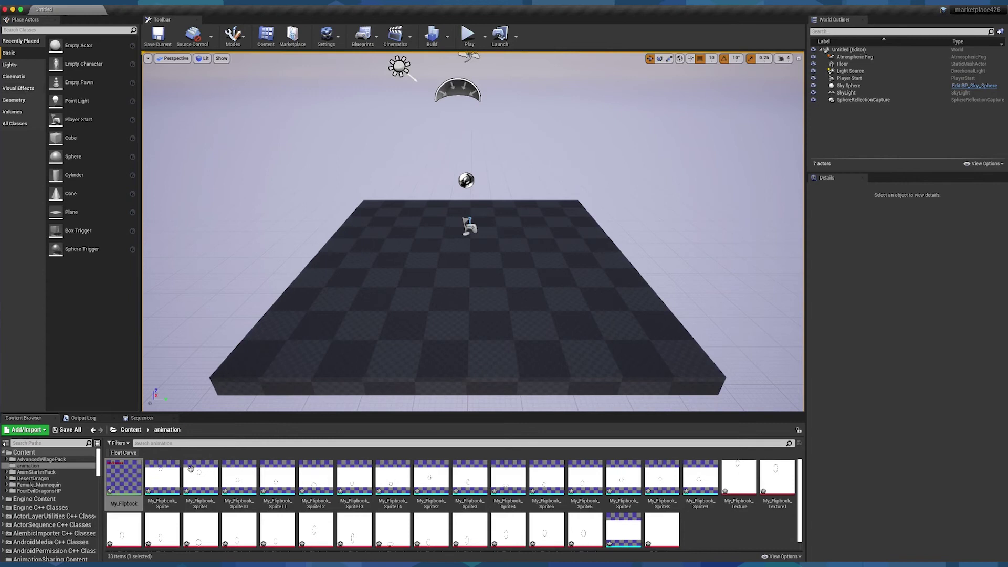
{"action": "left_click", "coordinate": [190, 487]}
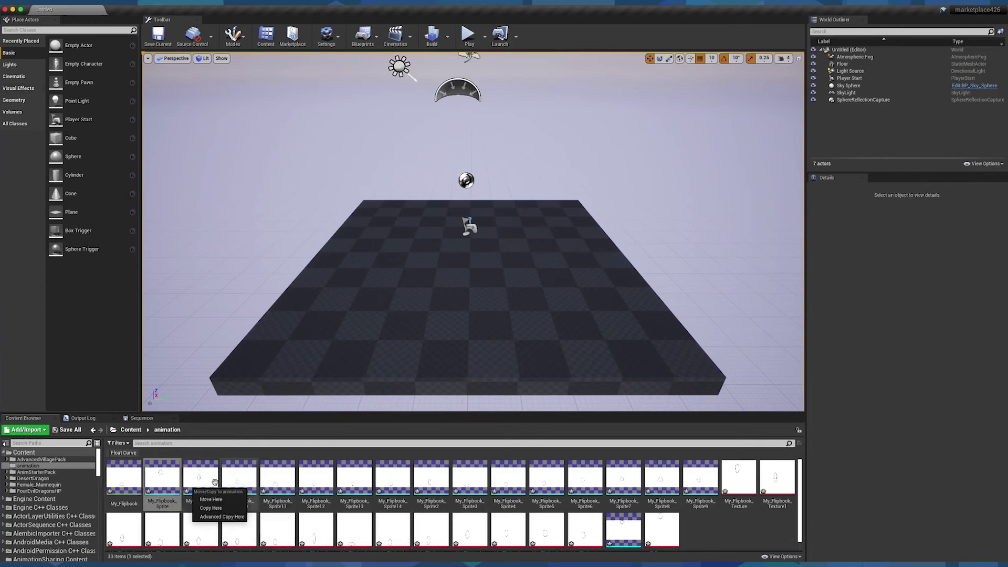
{"action": "left_click", "coordinate": [279, 477]}
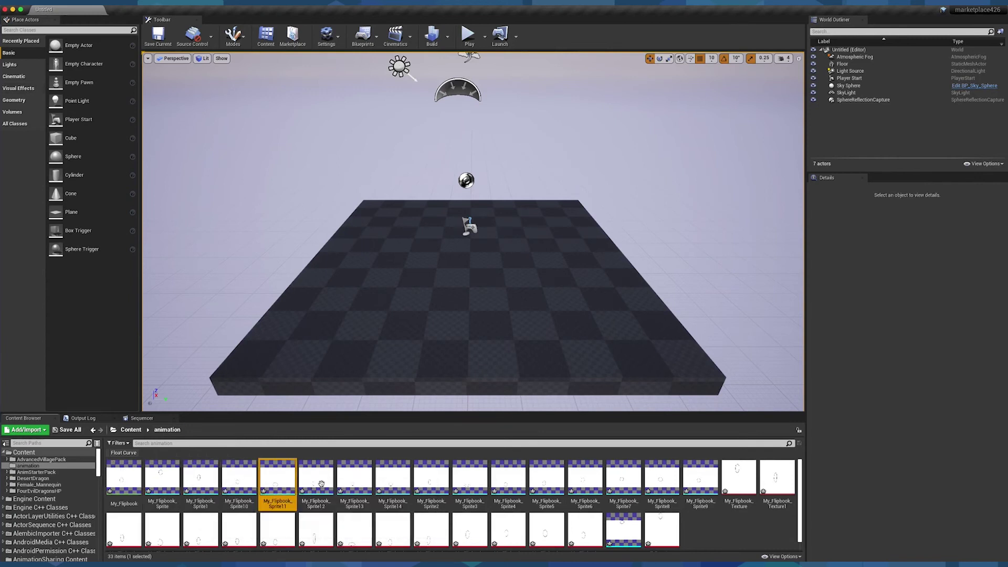
{"action": "left_click", "coordinate": [693, 523]}
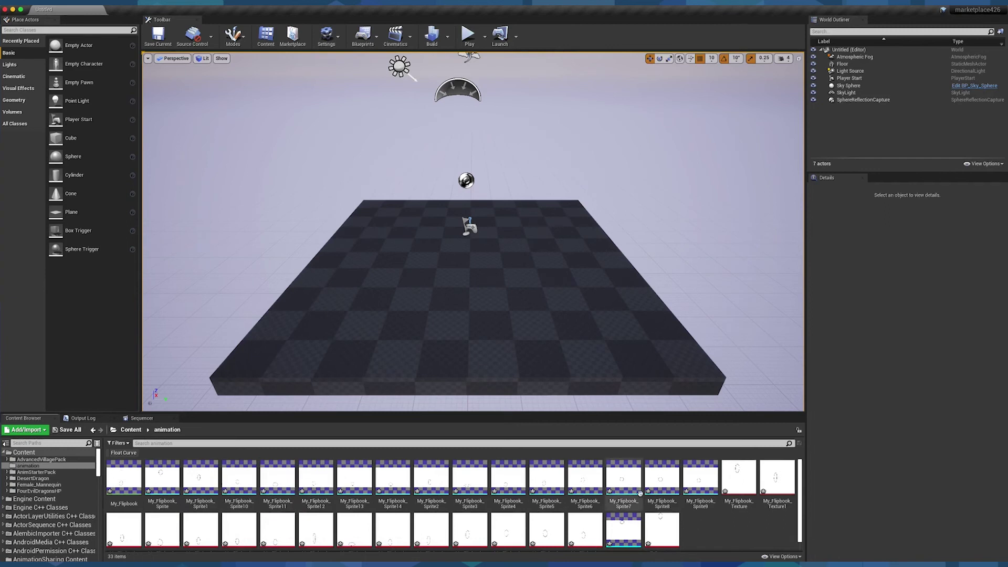
{"action": "double_click", "coordinate": [128, 482]}
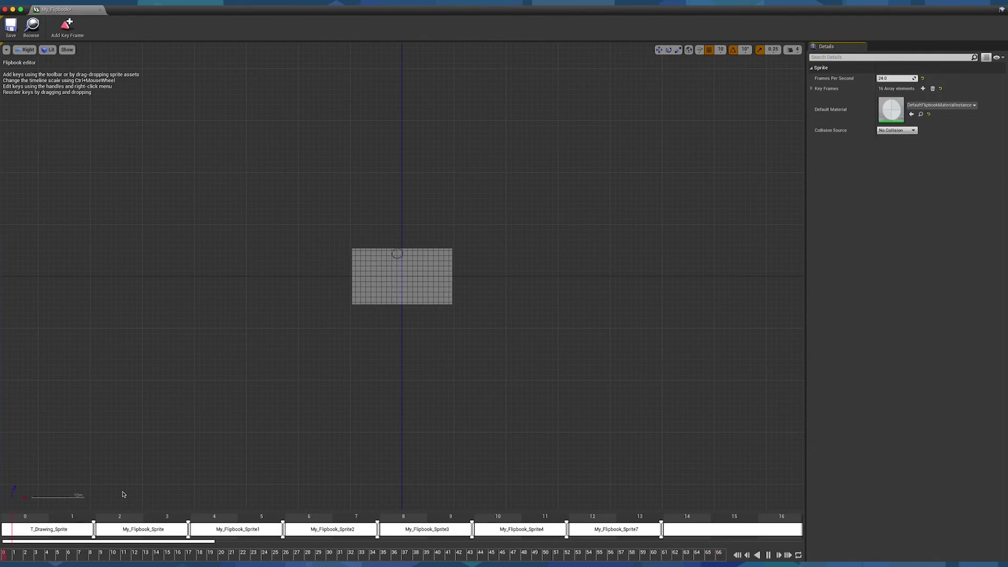
{"action": "left_click", "coordinate": [100, 10]}
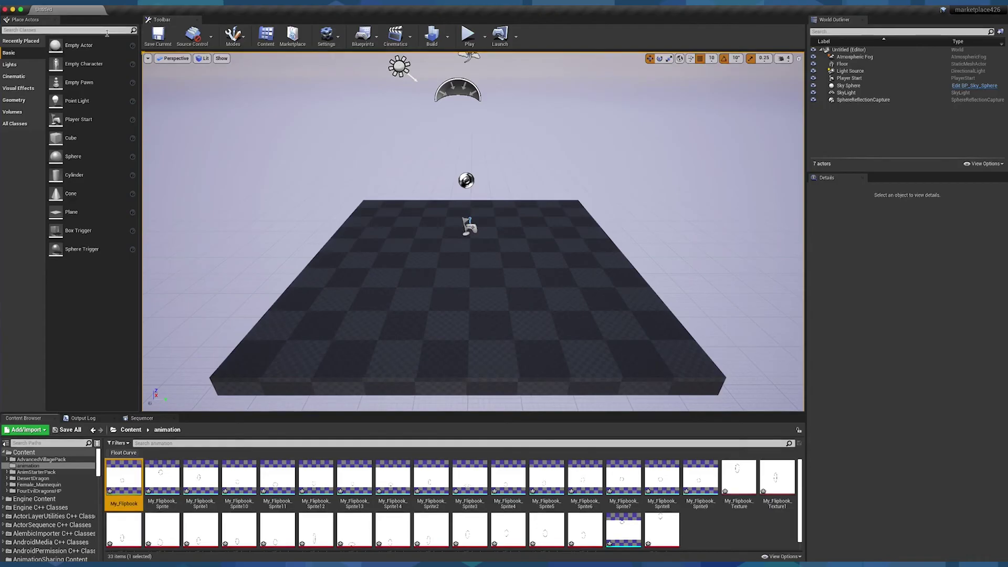
Place My_Flipbook in the level beside the floor and frame it in the viewport
{"action": "left_click_drag", "start_coordinate": [124, 478], "coordinate": [311, 251]}
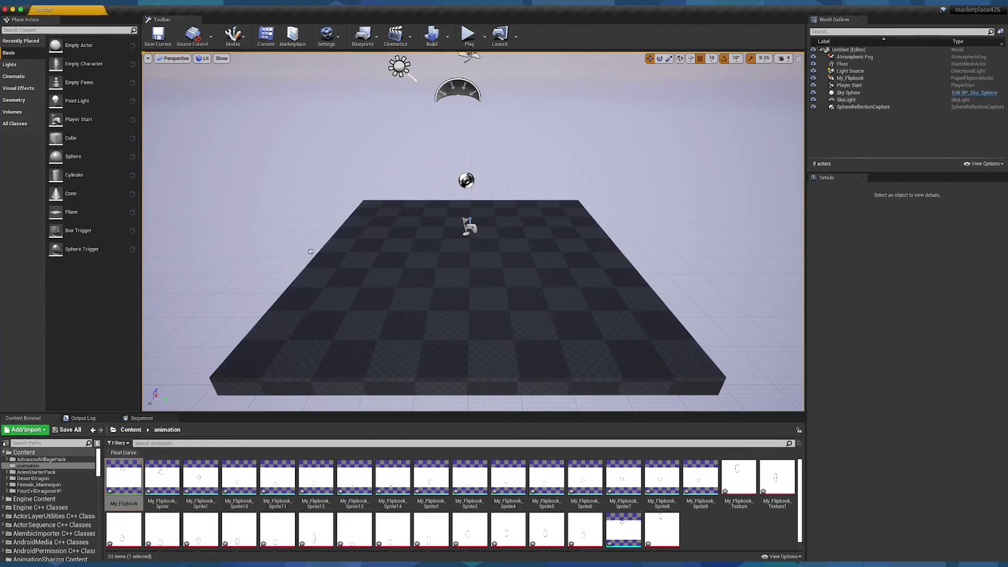
{"action": "left_click", "coordinate": [310, 180]}
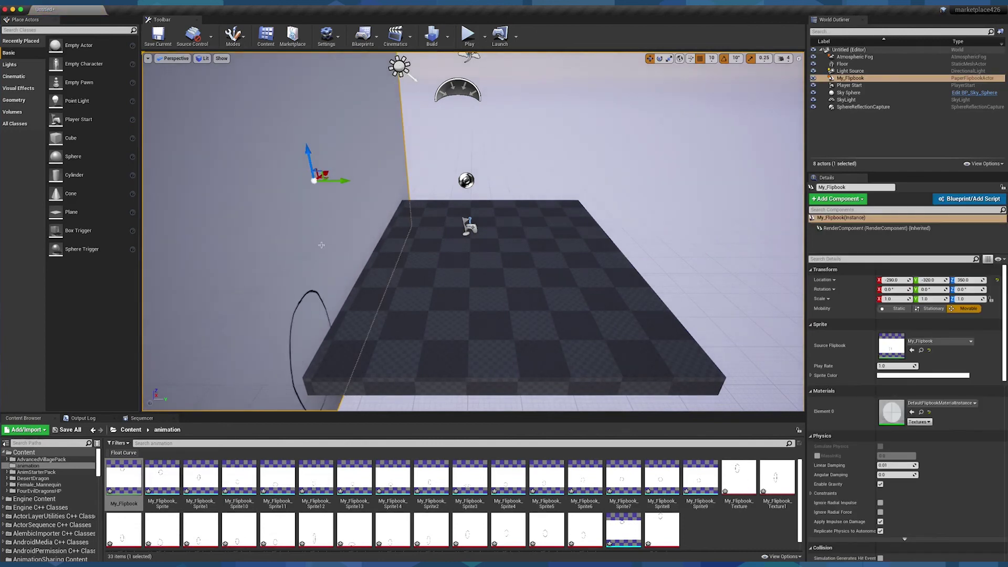
{"action": "key", "text": "f"}
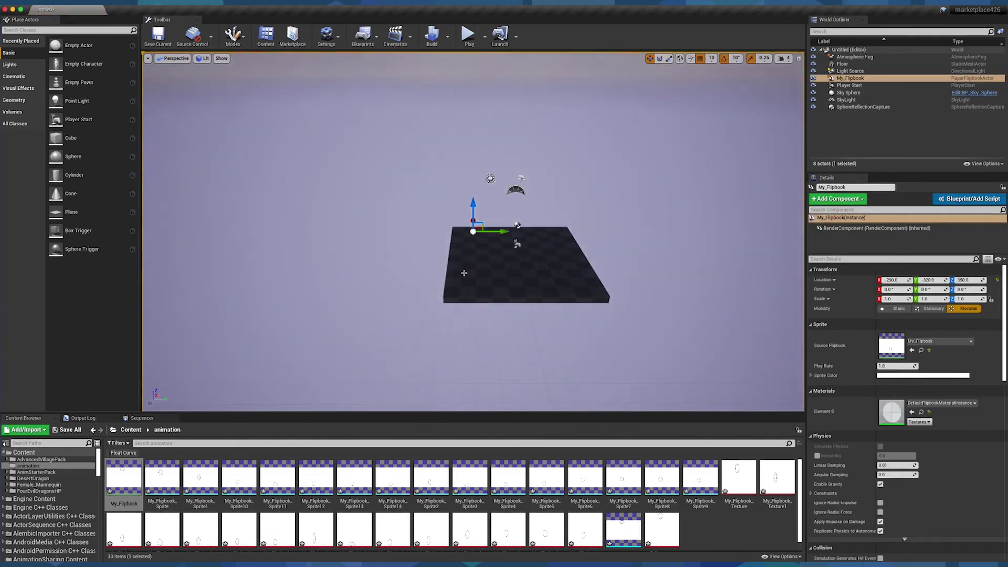
Lower the floor mesh well below the flipbook and raise the My_Flipbook actor in the level
{"action": "left_click", "coordinate": [479, 270]}
{"action": "left_click_drag", "start_coordinate": [479, 270], "coordinate": [282, 224], "text": "alt"}
{"action": "left_click_drag", "start_coordinate": [531, 259], "coordinate": [530, 352]}
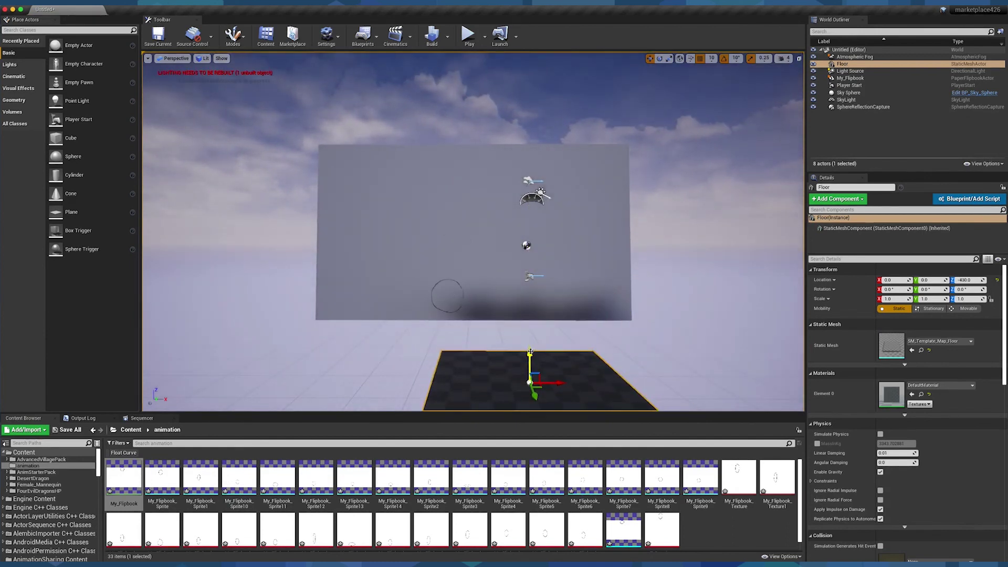
{"action": "left_click", "coordinate": [447, 286]}
{"action": "left_click_drag", "start_coordinate": [471, 201], "coordinate": [471, 145]}
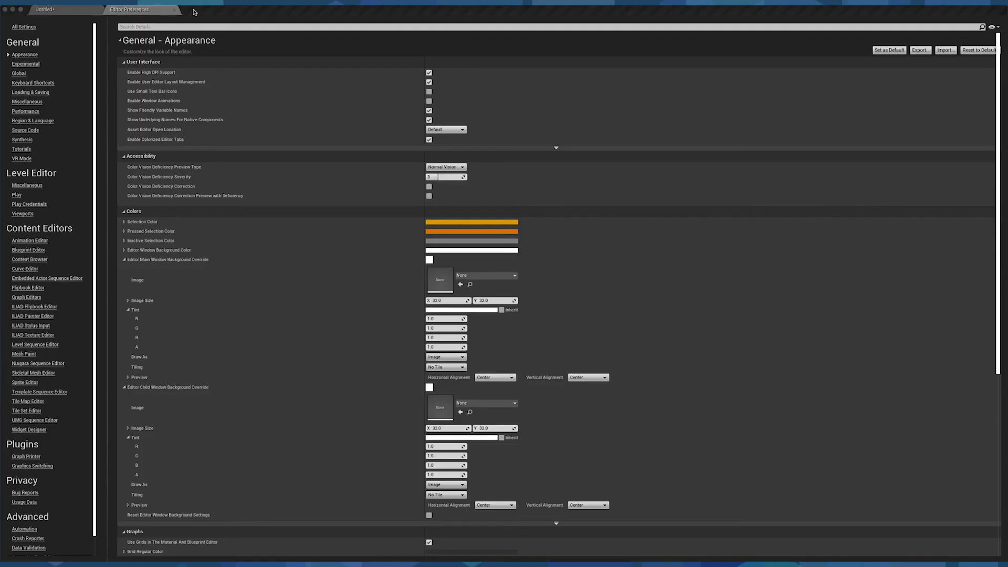
Search the keyboard shortcuts in the Editor Preferences for "iliad" and review the flipbook and painter editor bindings
{"action": "left_click", "coordinate": [33, 82]}
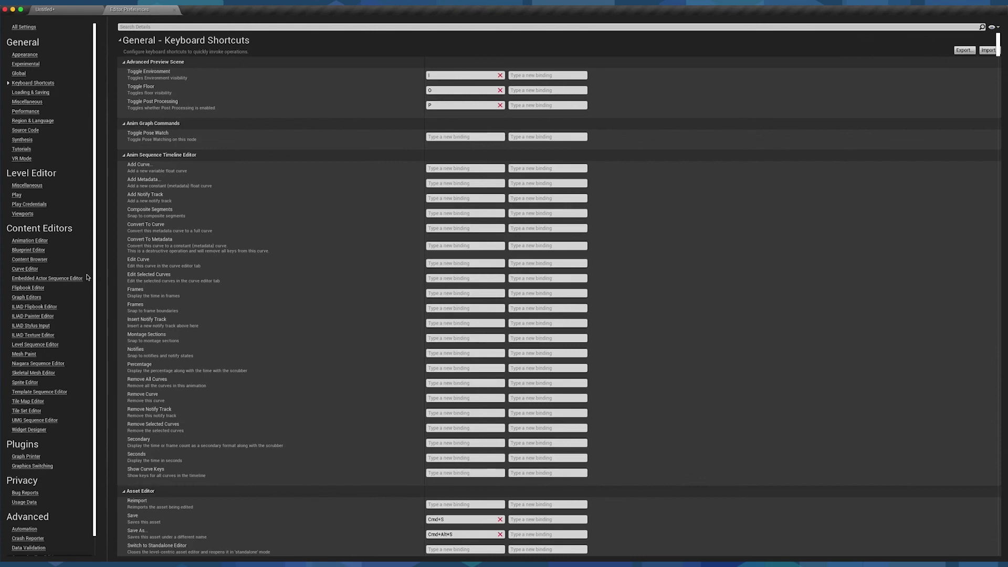
{"action": "left_click", "coordinate": [169, 27]}
{"action": "type", "text": "iliad"}
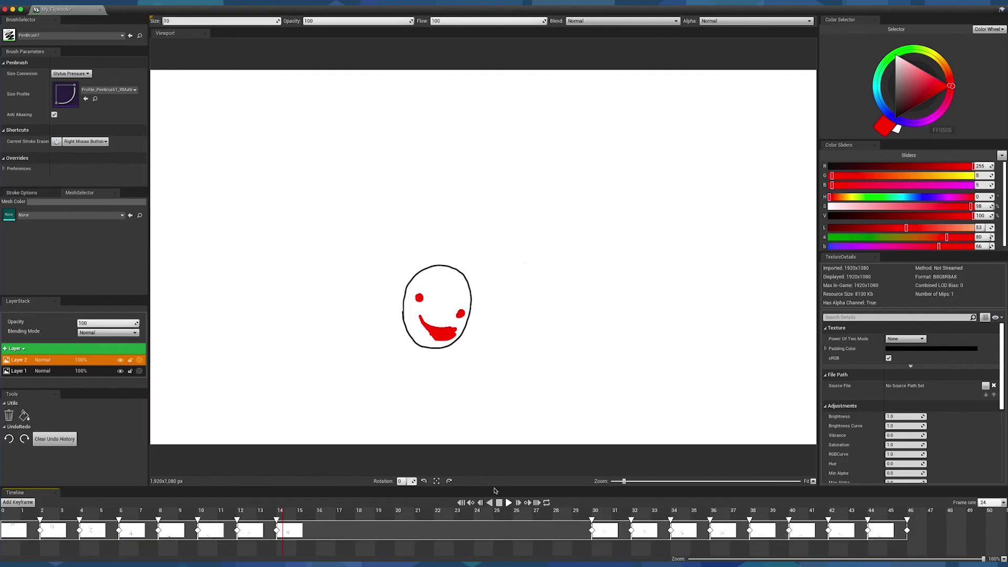
Play the animation of the ball with the red face in the flipbook paint editor
{"action": "key", "text": "space"}
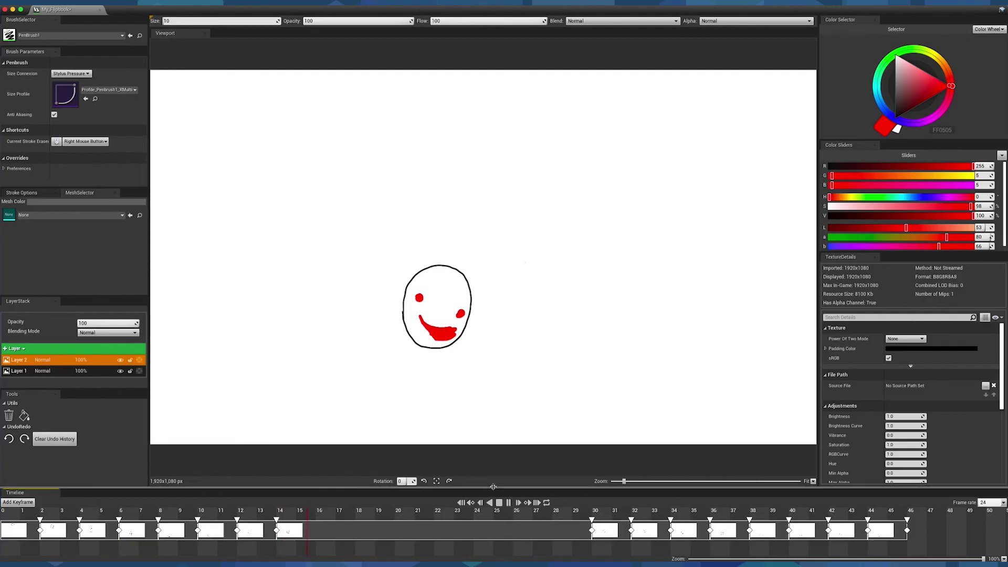